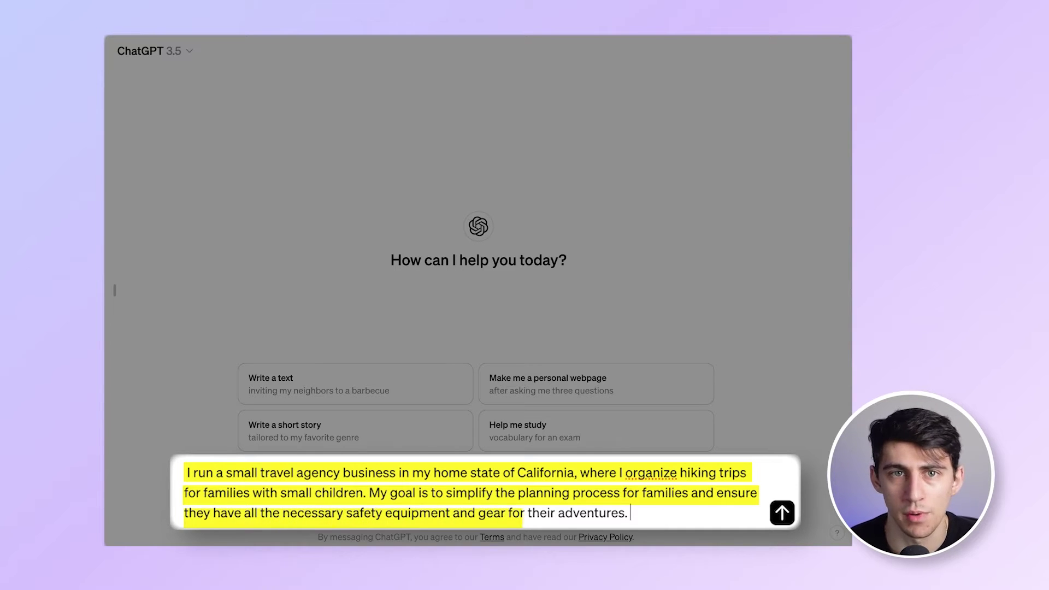
- Send ChatGPT the description of the California family hiking-trip travel agency
{"action": "key", "text": "Return"}
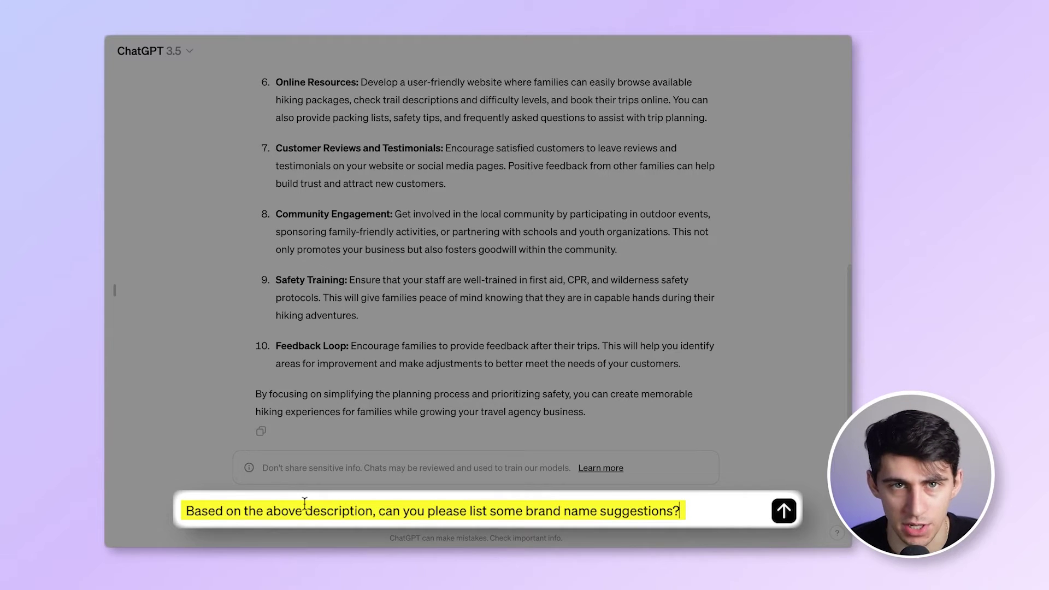
- Request brand name suggestions and explanations for each, then paste the two-word name prompt
{"action": "key", "text": "Return"}
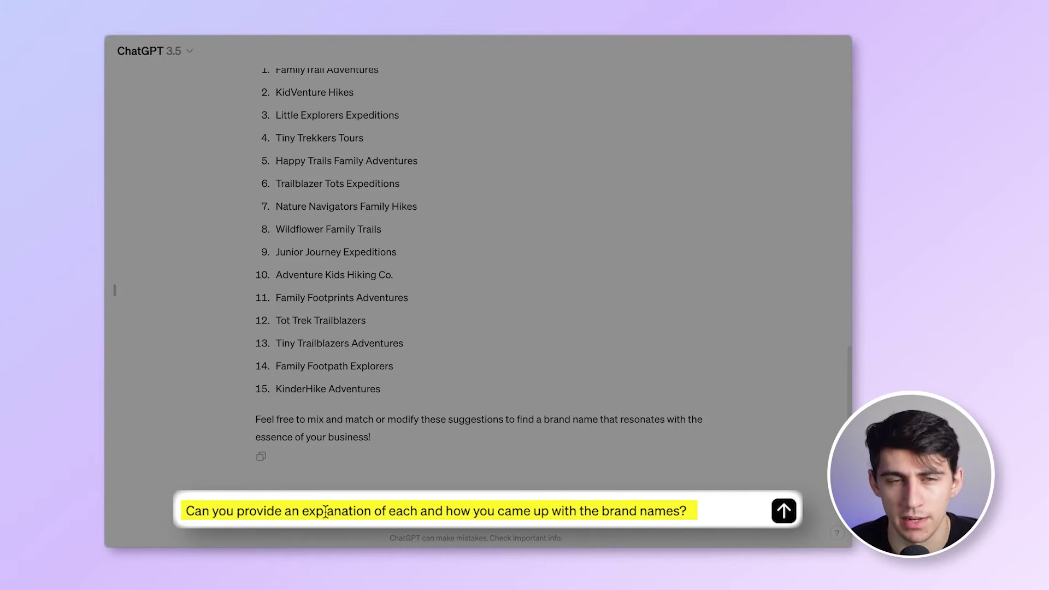
{"action": "key", "text": "Return"}
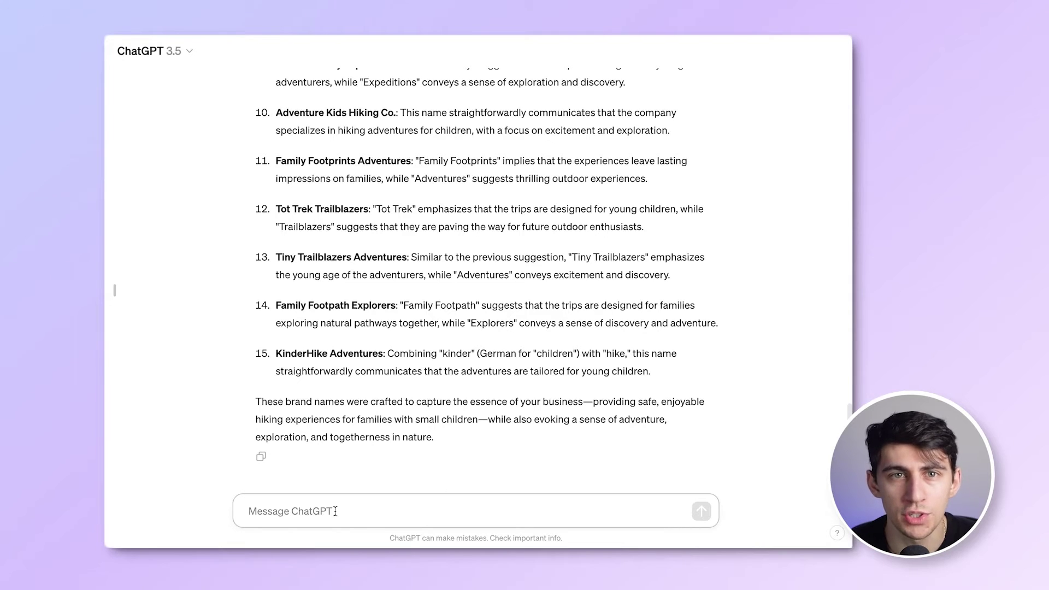
{"action": "type", "text": "Now suggest two-word brand names like YouTube and Facebook"}
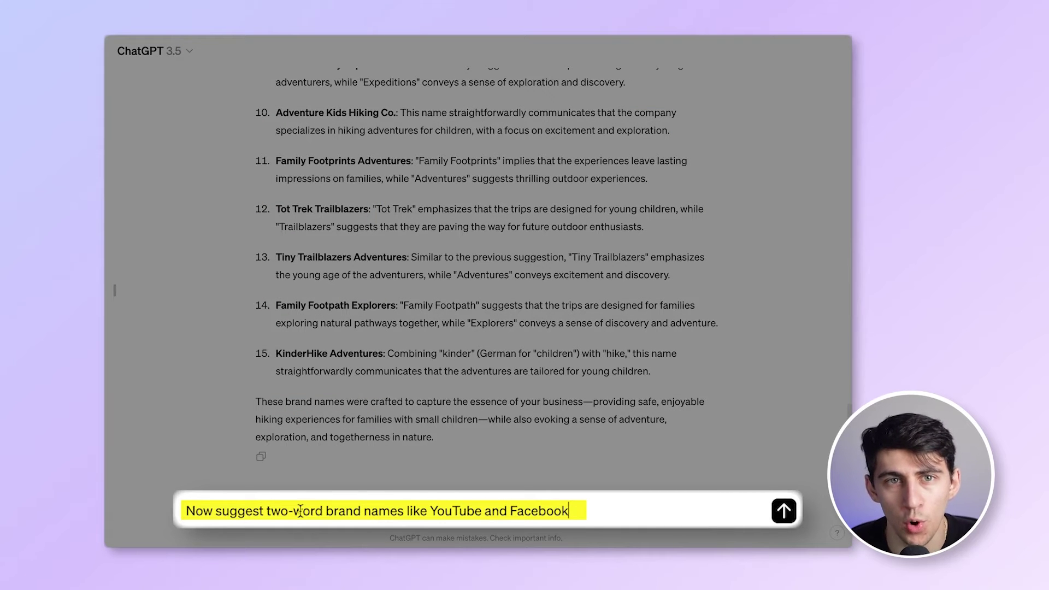
- Send the two-word brand name request, then the alternative-spelling request like Explorify and Trailzly
{"action": "key", "text": "Return"}
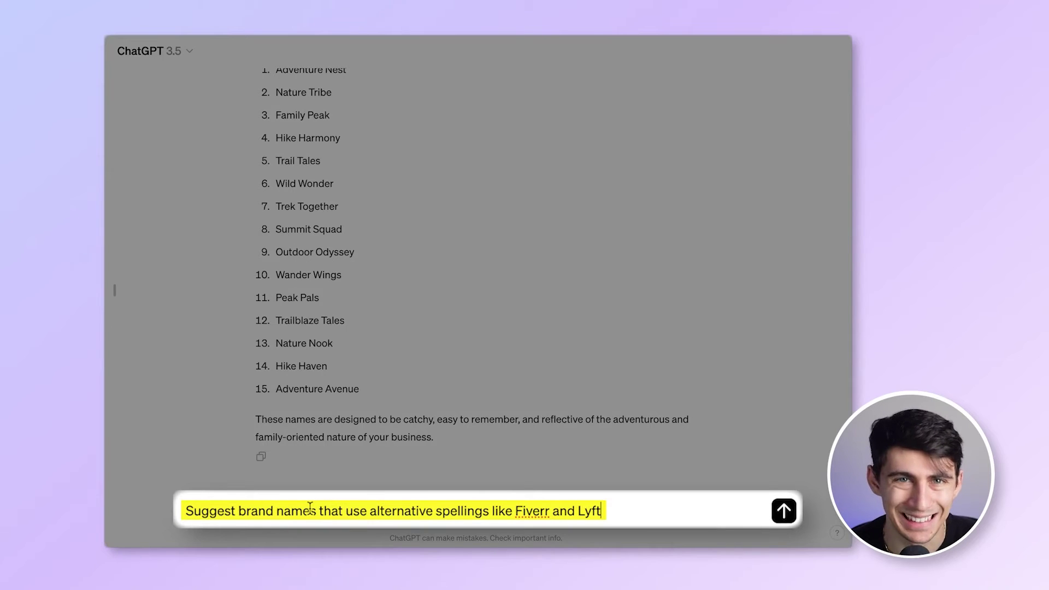
{"action": "key", "text": "Return"}
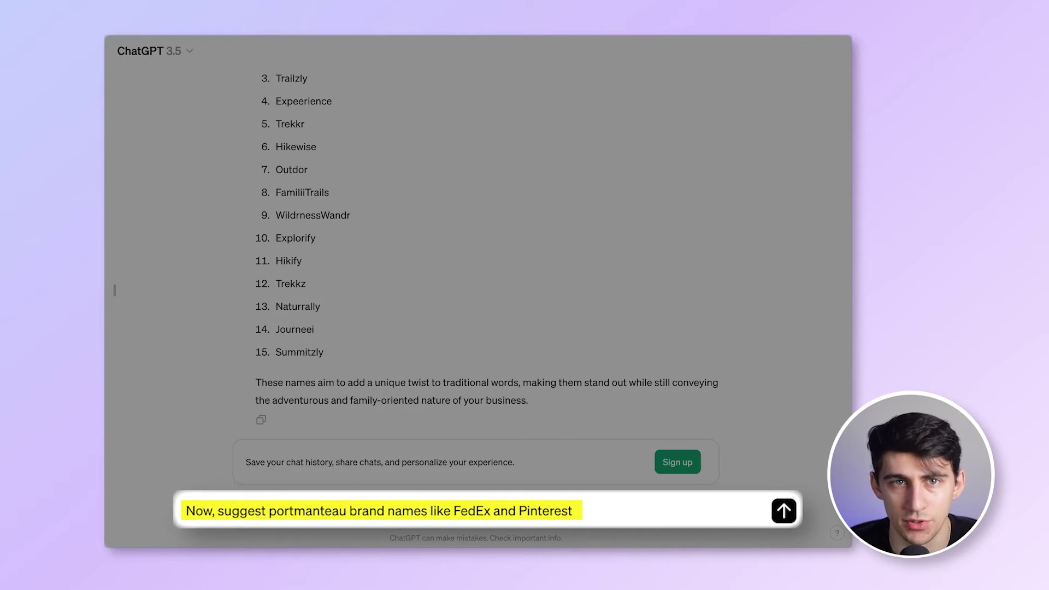
- Send the request for portmanteau brand names styled after FedEx and Pinterest
{"action": "key", "text": "Return"}
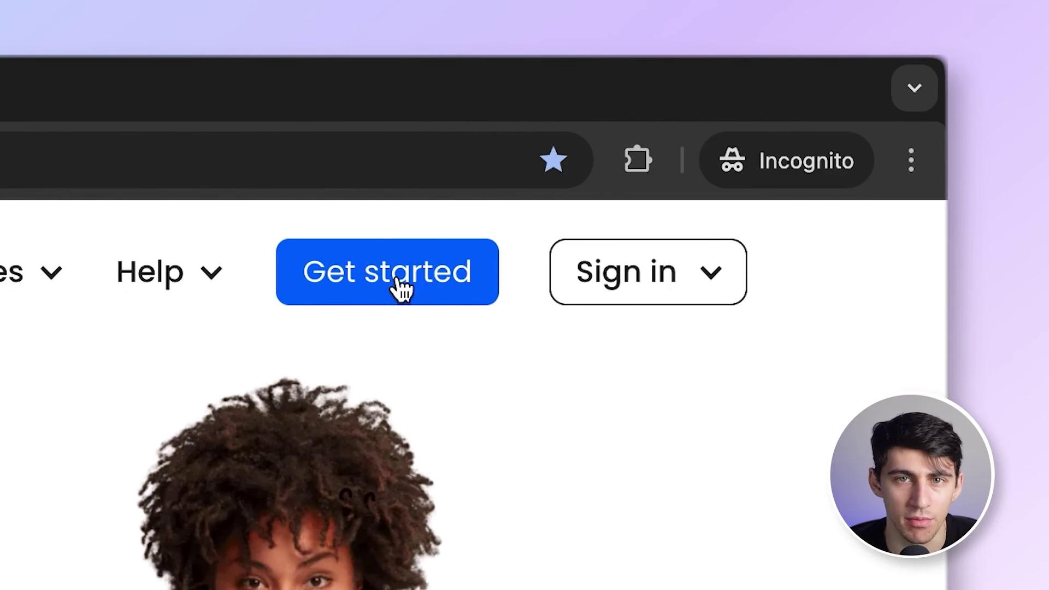
- Search Neo for a new 'explorify' domain and claim the free explorify.co.site
{"action": "left_click", "coordinate": [403, 288]}
{"action": "left_click", "coordinate": [329, 262]}
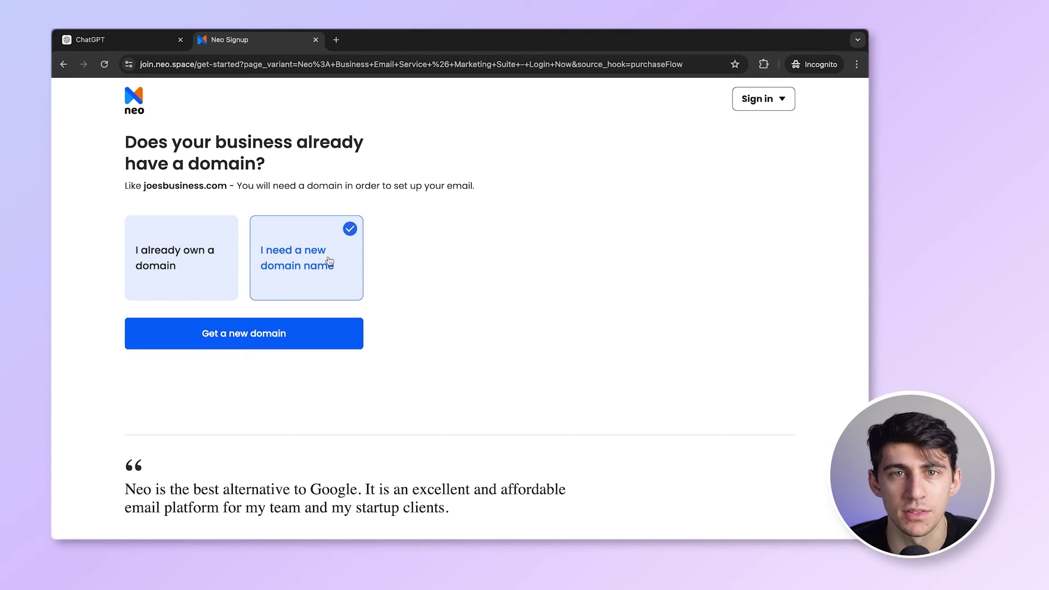
{"action": "left_click", "coordinate": [275, 334]}
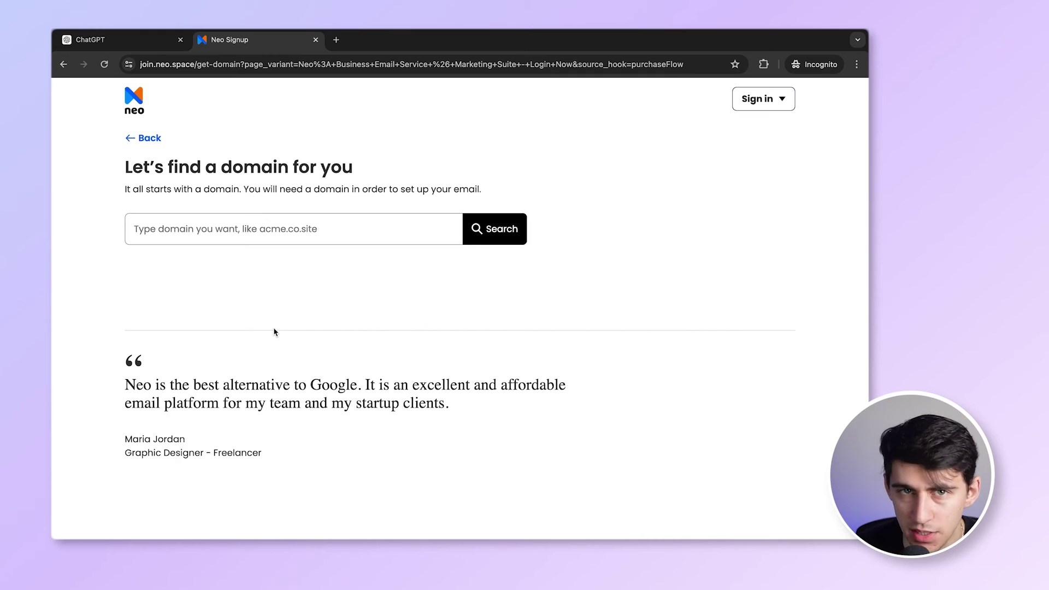
{"action": "left_click", "coordinate": [260, 229]}
{"action": "type", "text": "explorify"}
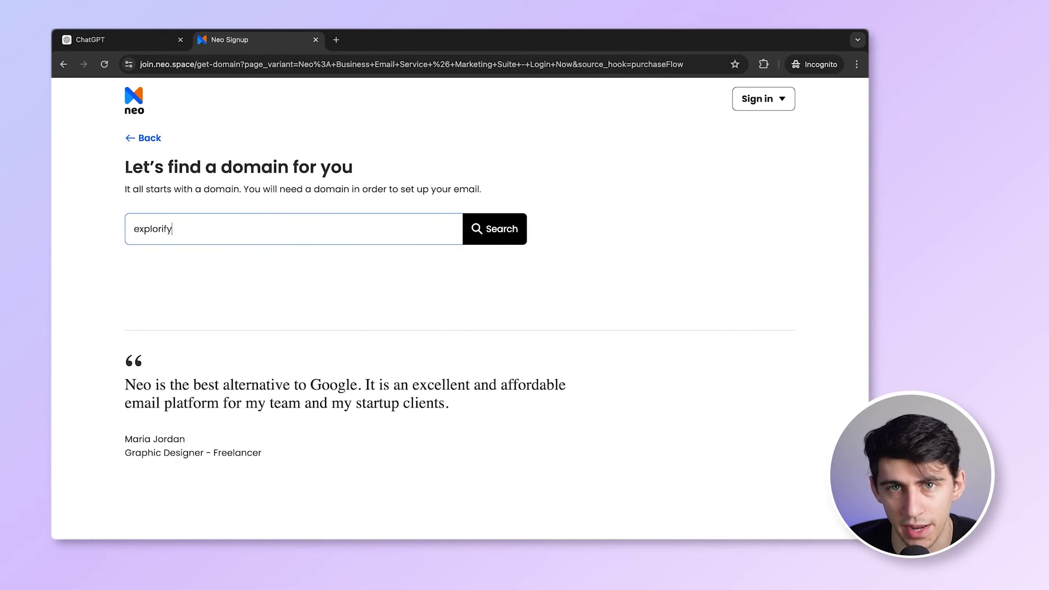
{"action": "left_click", "coordinate": [490, 234]}
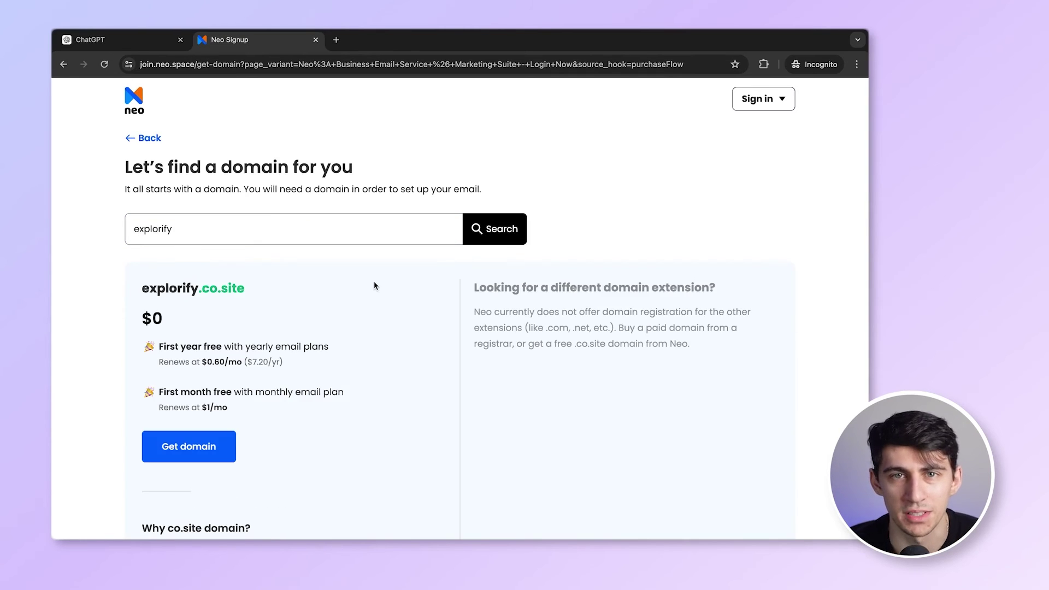
{"action": "left_click", "coordinate": [196, 446]}
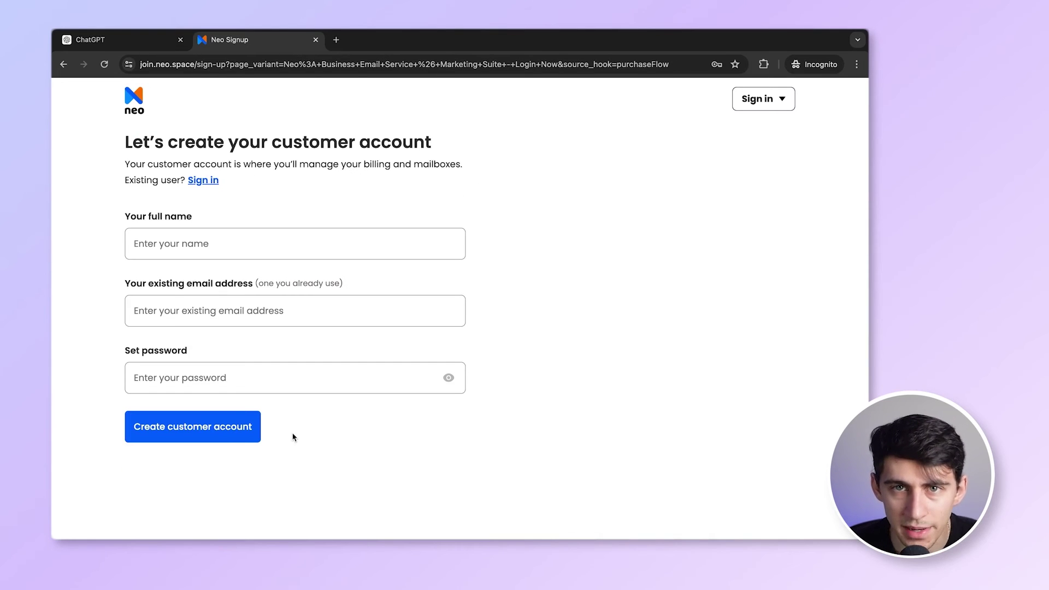
- Create the Neo customer account with the user's full name, e-mail address and password
{"action": "left_click", "coordinate": [208, 243]}
{"action": "left_click", "coordinate": [208, 309]}
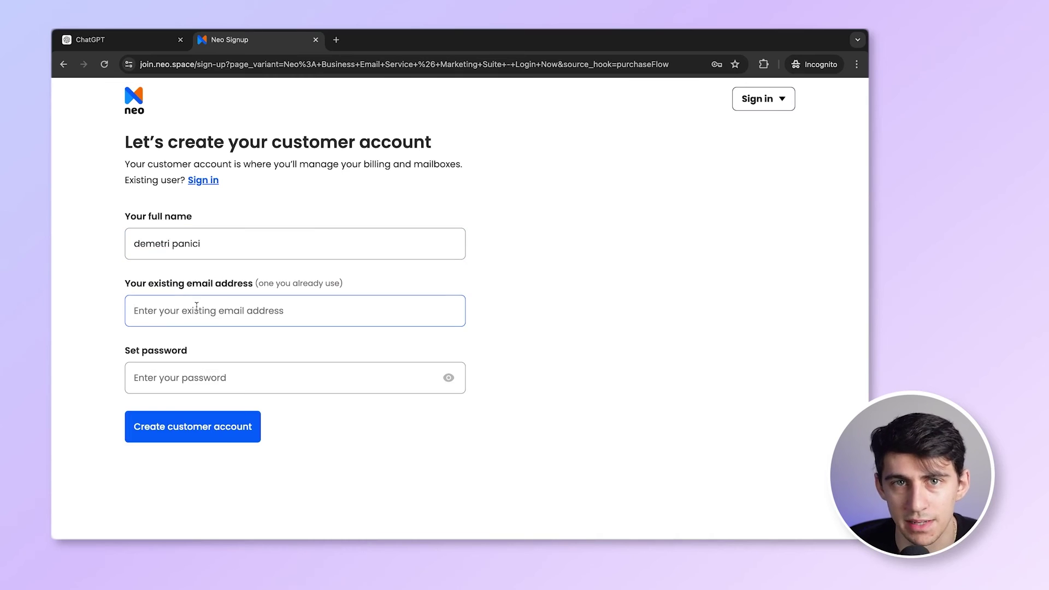
{"action": "key", "text": "Tab"}
{"action": "type", "text": "•••••••••"}
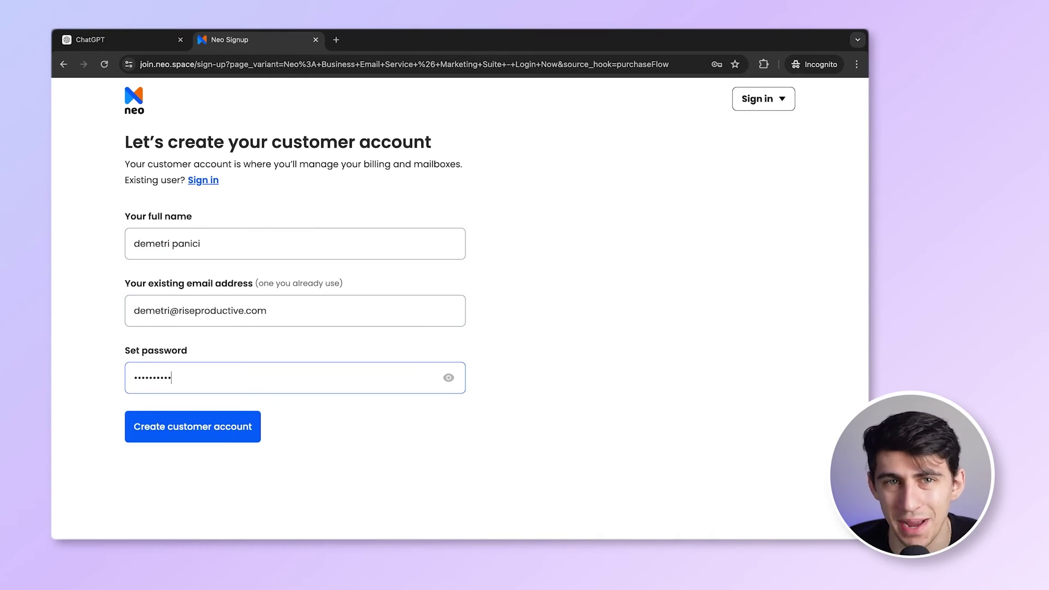
{"action": "left_click", "coordinate": [171, 430]}
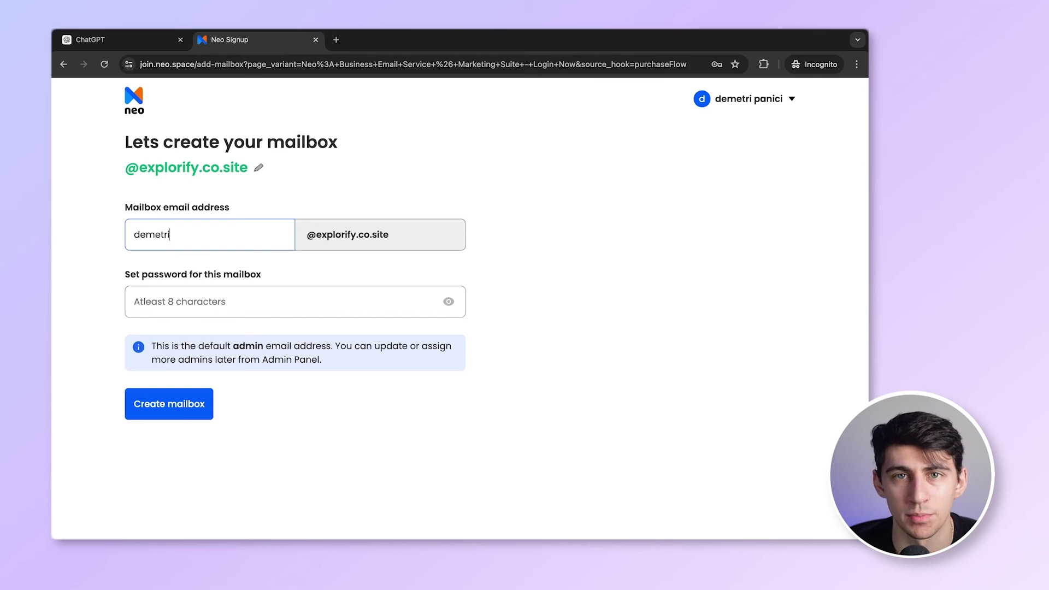
- Create the explorify.co.site admin mailbox with a pasted password, skipping team member mailboxes
{"action": "key", "text": "Tab"}
{"action": "key", "text": "super+v"}
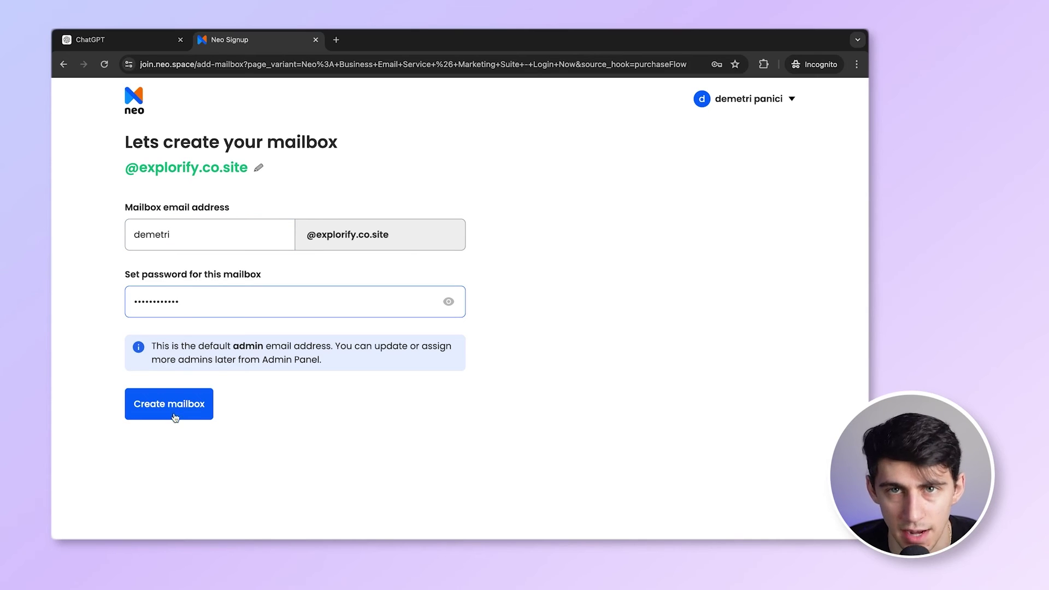
{"action": "left_click", "coordinate": [175, 418]}
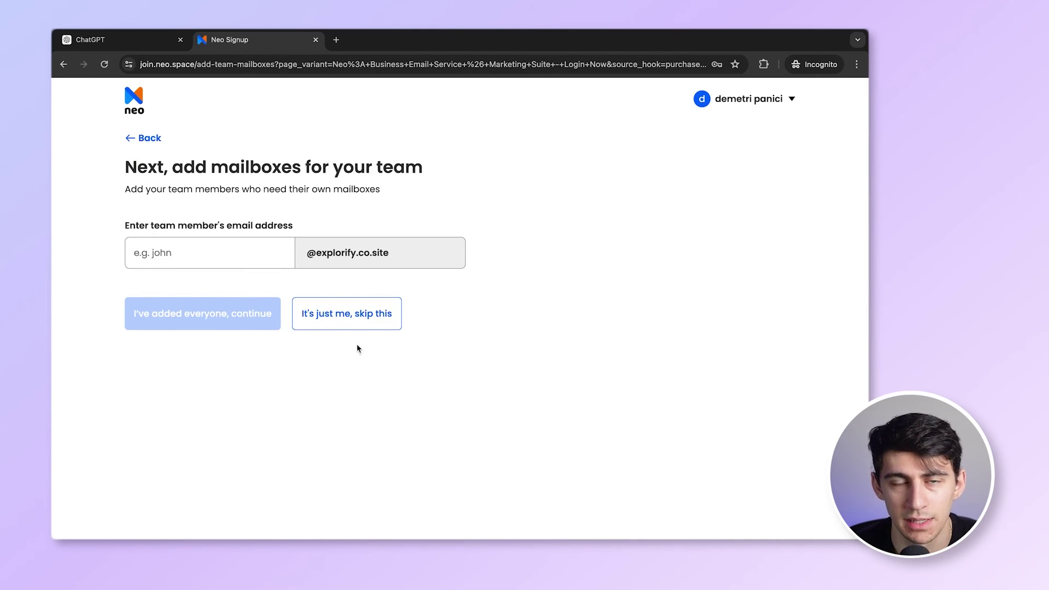
{"action": "left_click", "coordinate": [369, 325]}
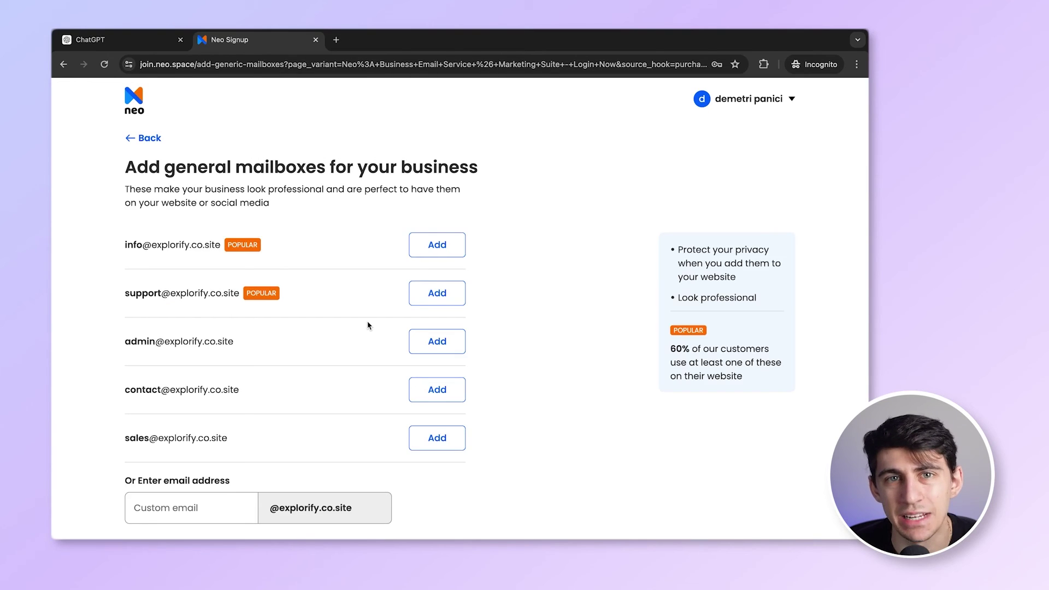
- Skip the general business mailboxes and scroll through the one-page site preview
{"action": "scroll", "coordinate": [367, 325], "scroll_direction": "down", "scroll_amount": 2}
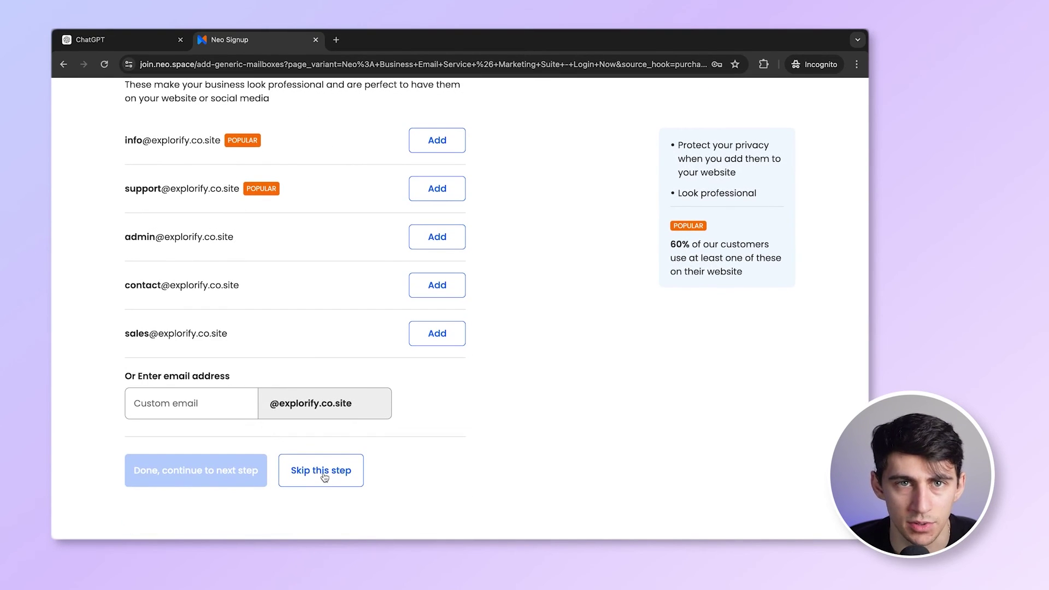
{"action": "left_click", "coordinate": [324, 475]}
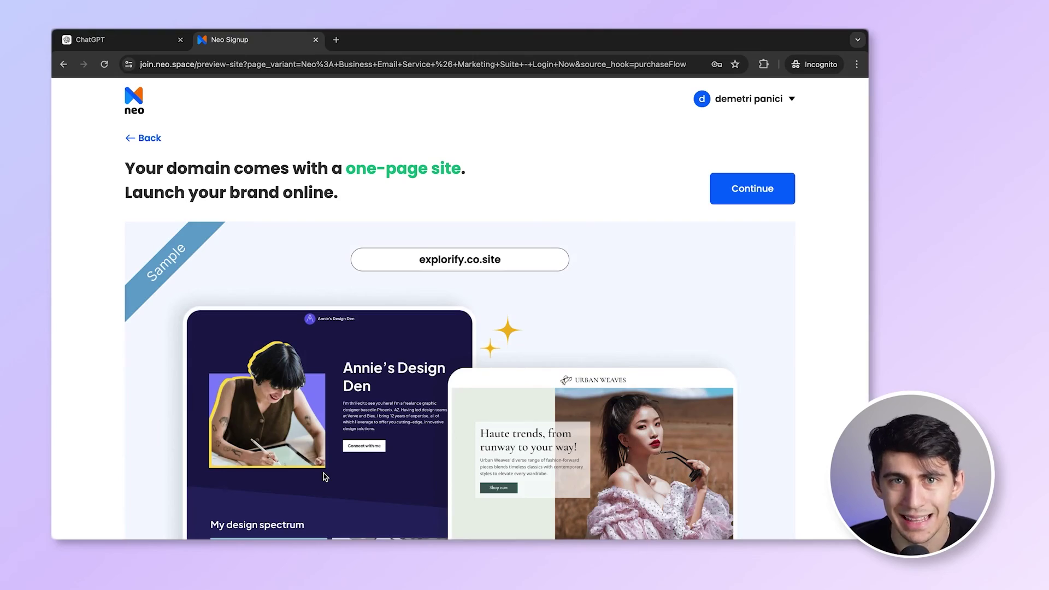
{"action": "scroll", "coordinate": [324, 477], "scroll_direction": "down", "scroll_amount": 5}
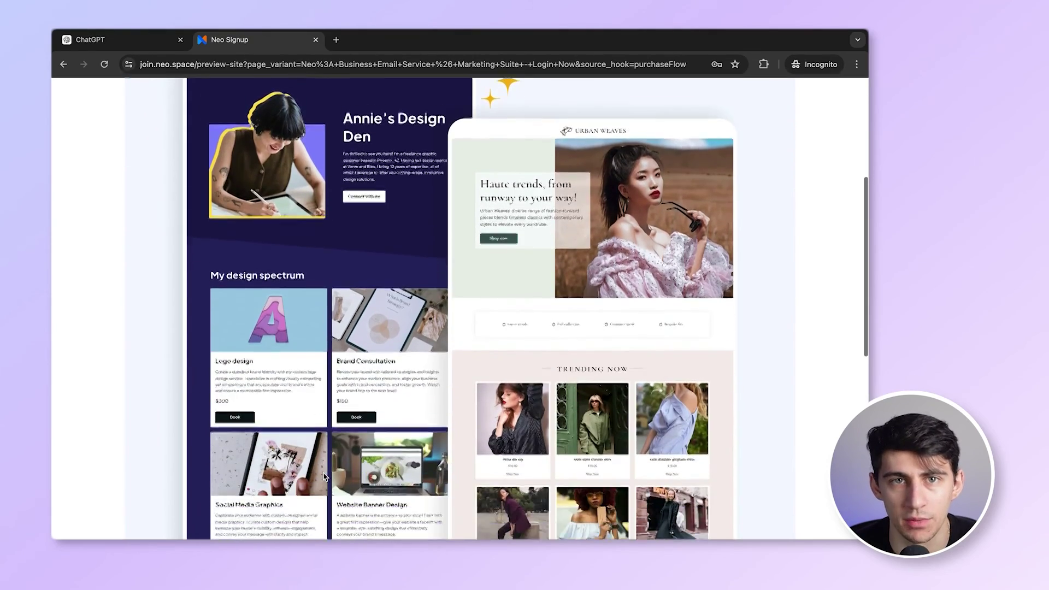
{"action": "scroll", "coordinate": [325, 476], "scroll_direction": "down", "scroll_amount": 8}
{"action": "scroll", "coordinate": [324, 476], "scroll_direction": "up", "scroll_amount": 2}
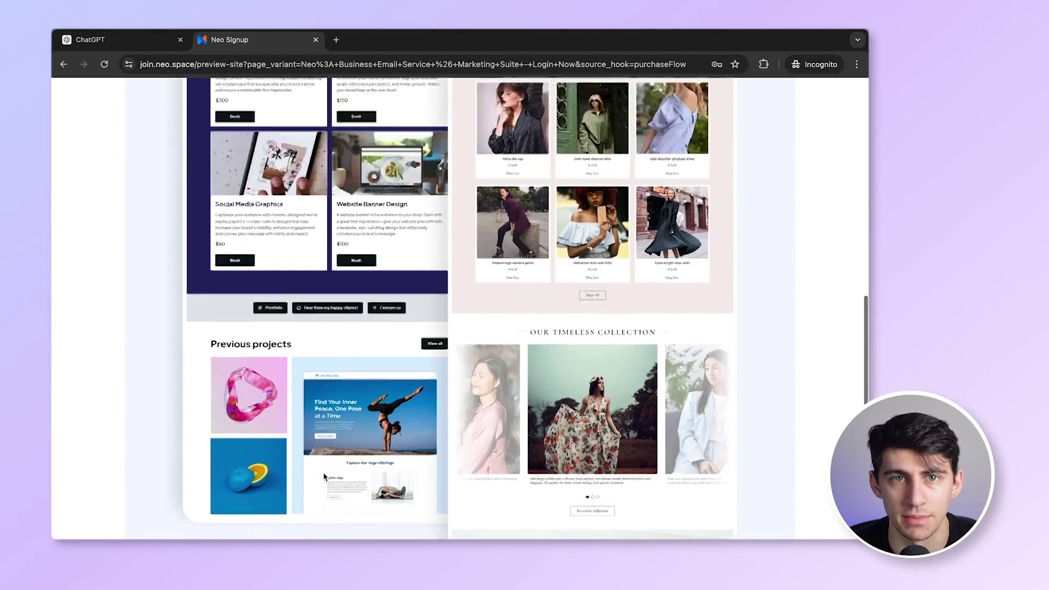
{"action": "scroll", "coordinate": [324, 476], "scroll_direction": "up", "scroll_amount": 11}
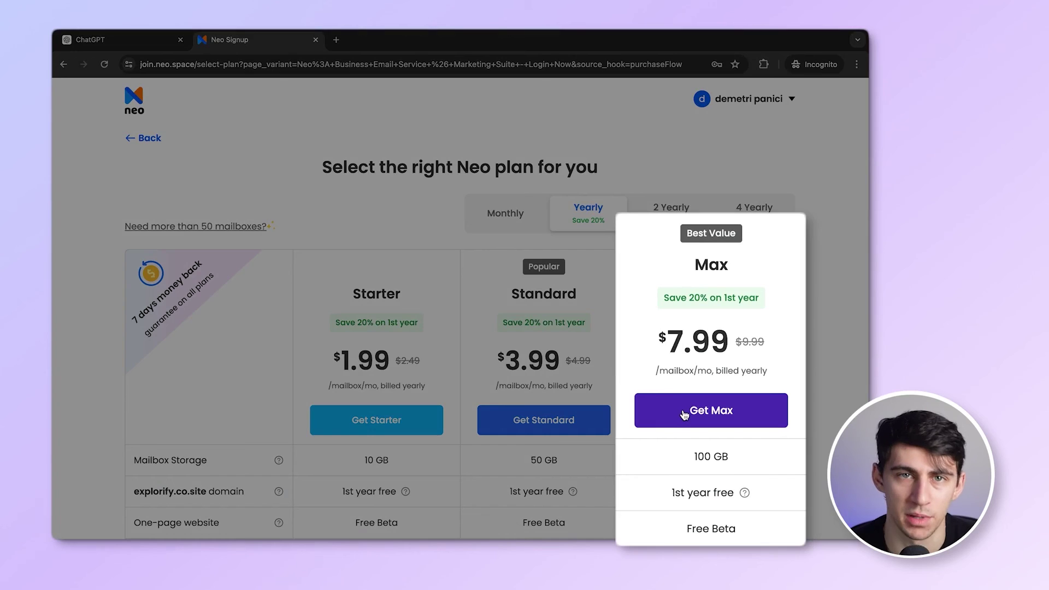
- Choose an email plan to proceed to the billing information form
{"action": "left_click", "coordinate": [684, 415]}
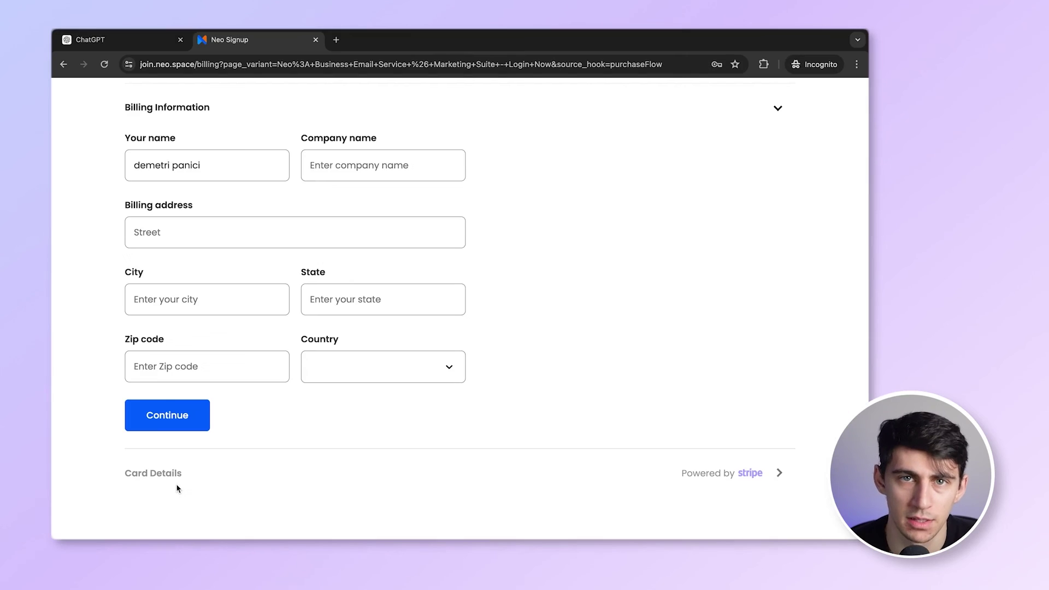